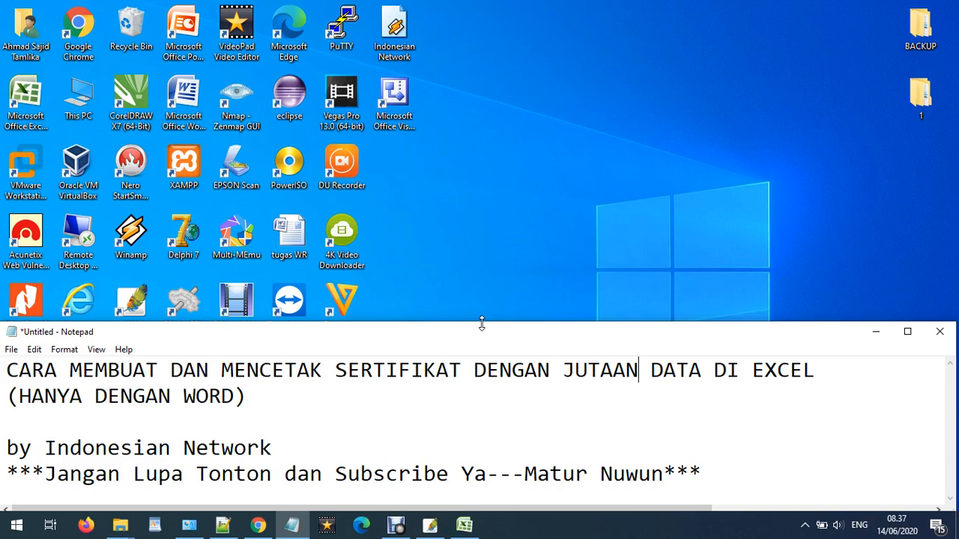
drag(833, 369, 716, 370)
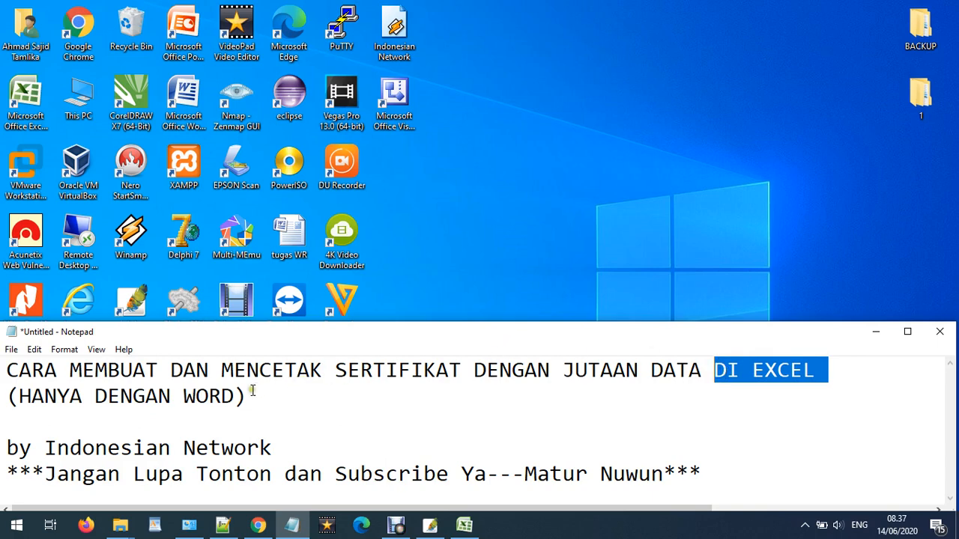
drag(258, 396, 184, 396)
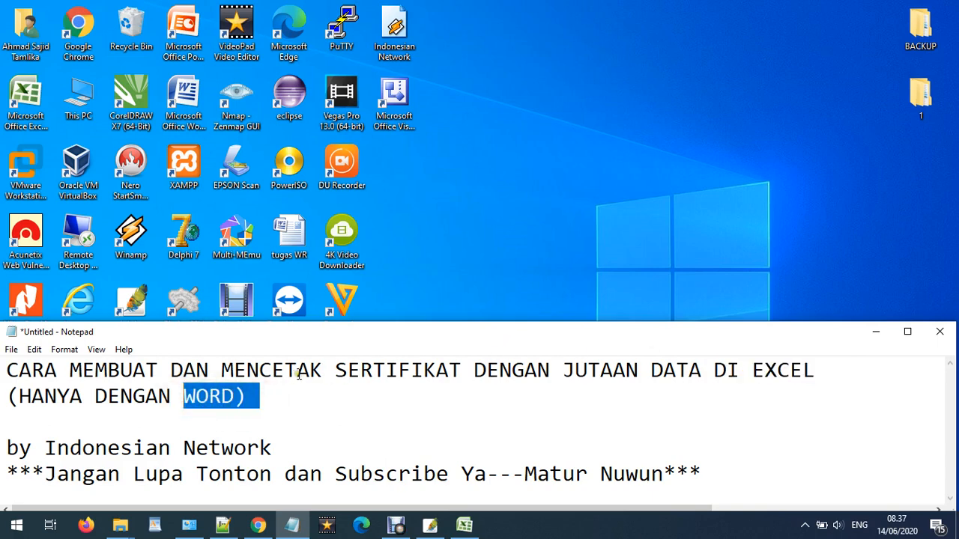
Switch to Photoshop, create a blank 700 × 500 pixel RGB document at 72 pixels/inch, and select the Paint Bucket tool.
click(430, 525)
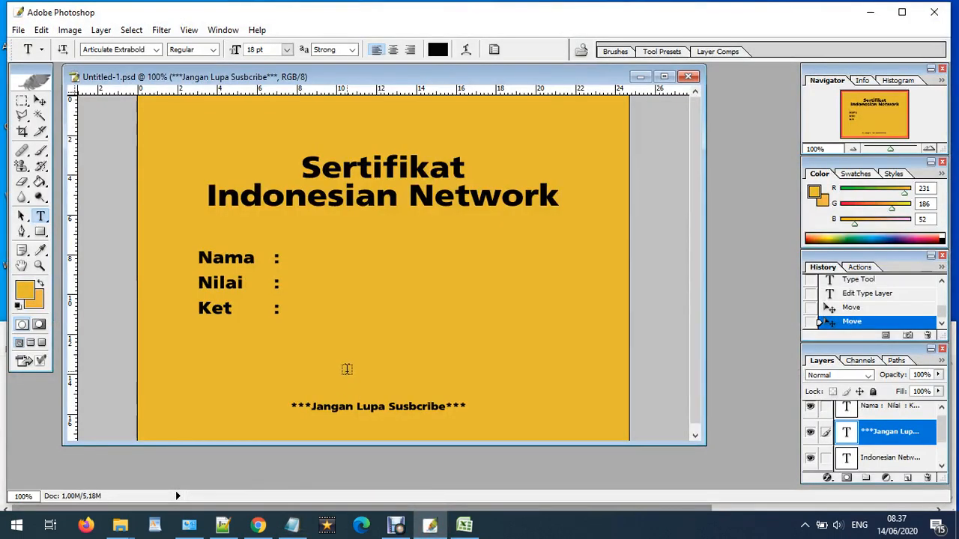
click(18, 30)
click(42, 47)
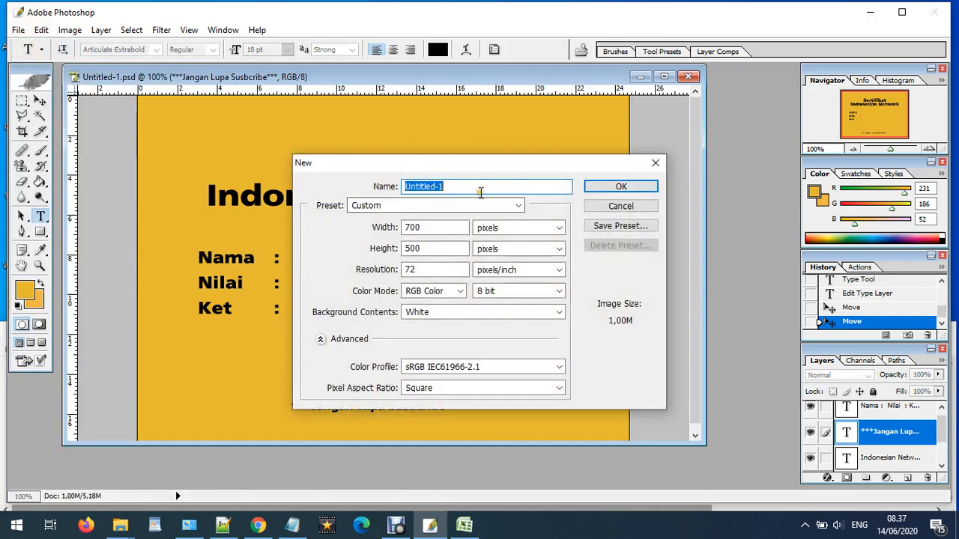
click(617, 189)
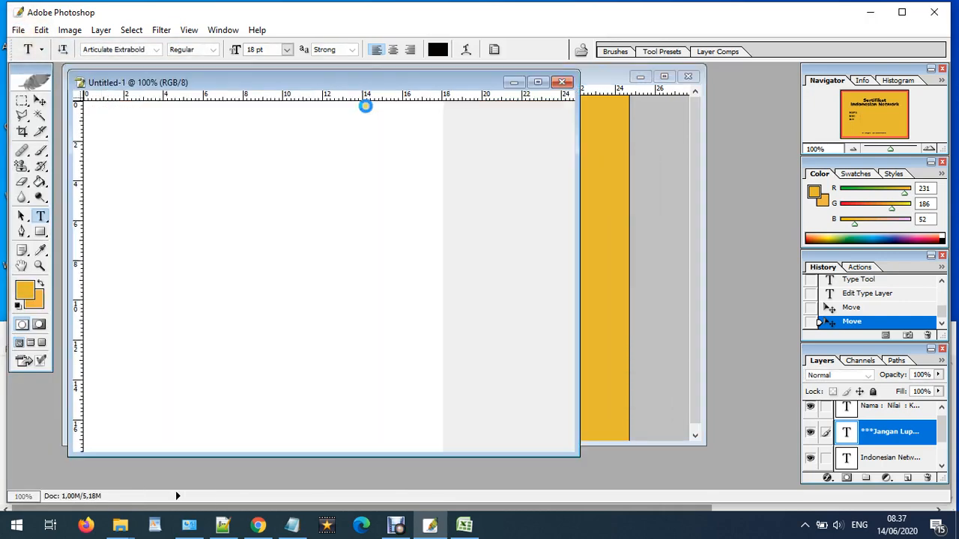
drag(335, 88, 567, 137)
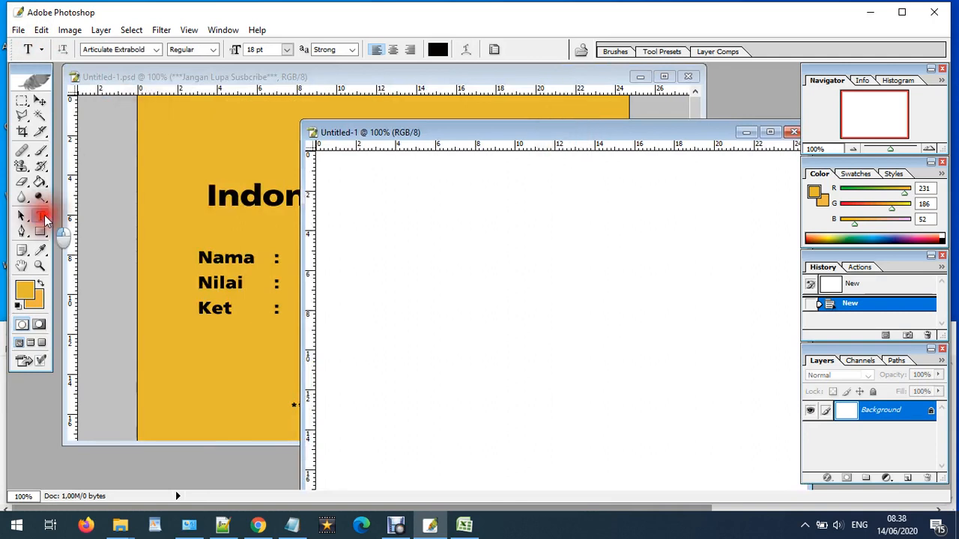
click(40, 182)
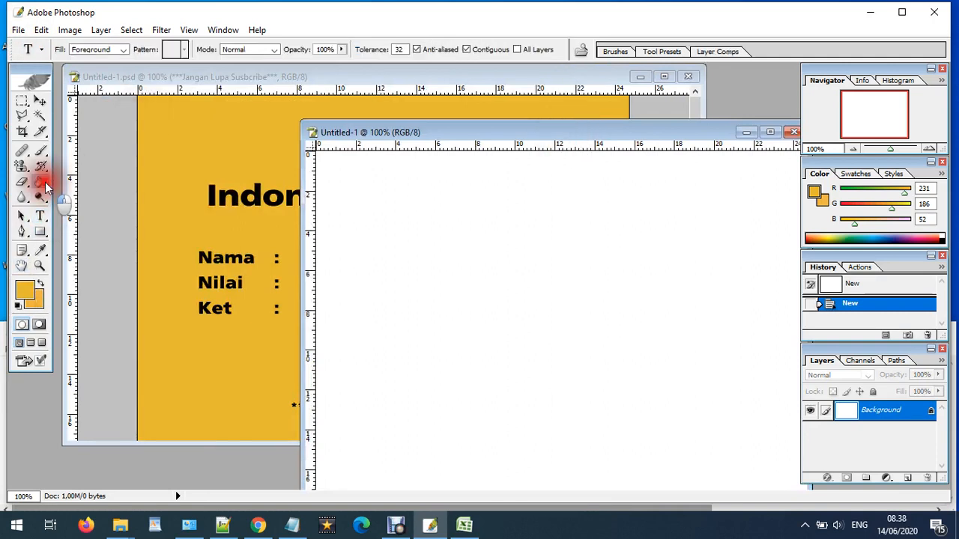
Bring the certificate design forward, switch to Excel and review the No, Nama, Nilai and Ket records in the DATABASE SERTIFIKAT workbook.
click(262, 78)
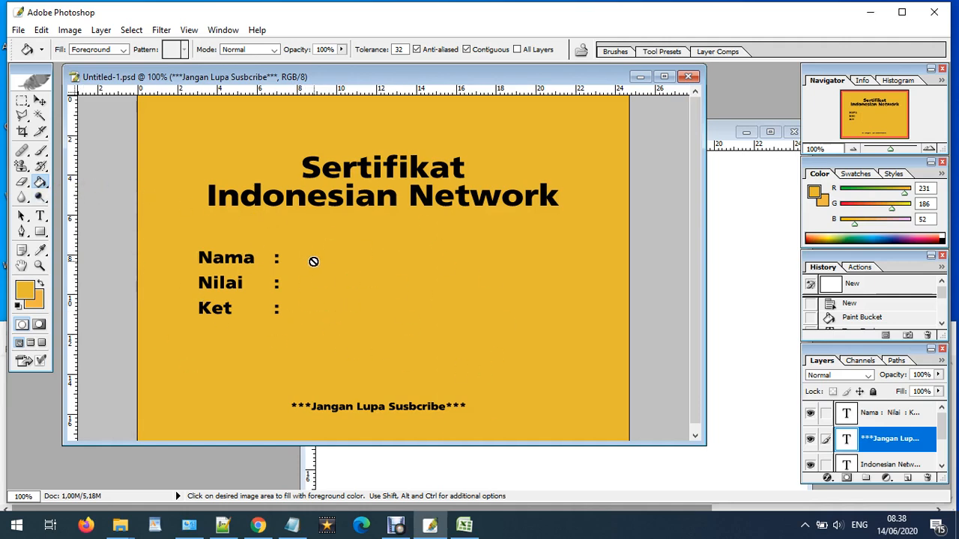
click(465, 525)
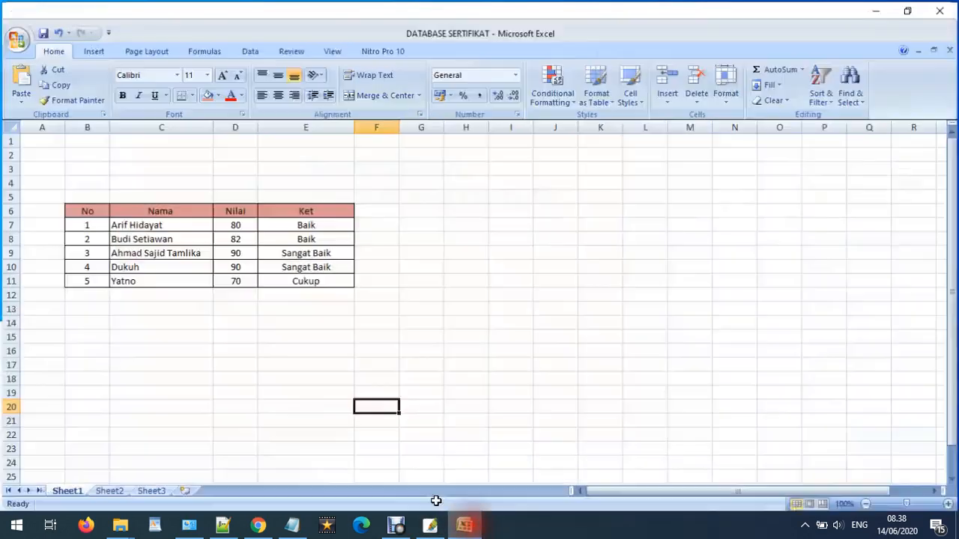
drag(87, 214, 100, 267)
click(114, 269)
click(78, 227)
drag(77, 226, 315, 293)
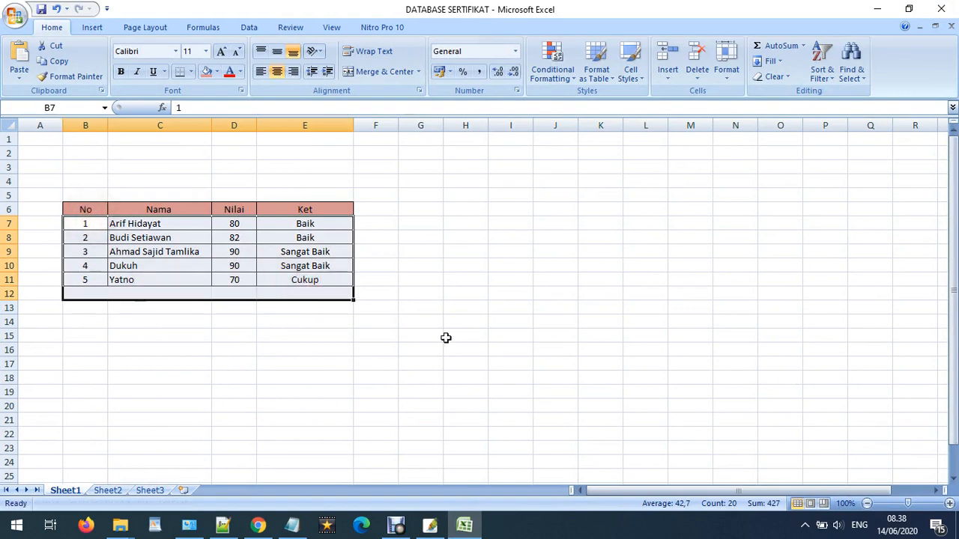
scroll(150, 312, down, 3)
scroll(150, 312, up, 3)
click(133, 319)
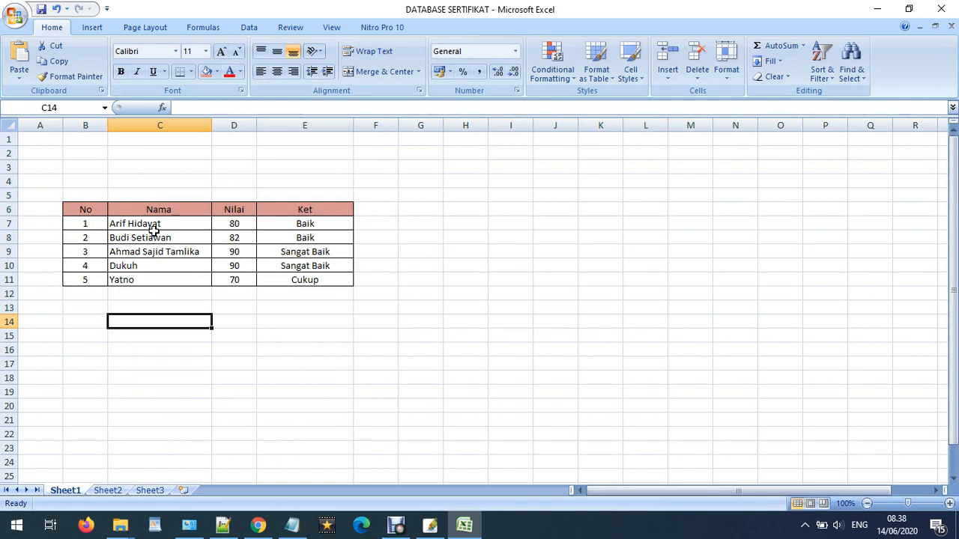
Compare the certificate design's Nama, Nilai and Ket fields with the first record of the Excel table.
click(431, 528)
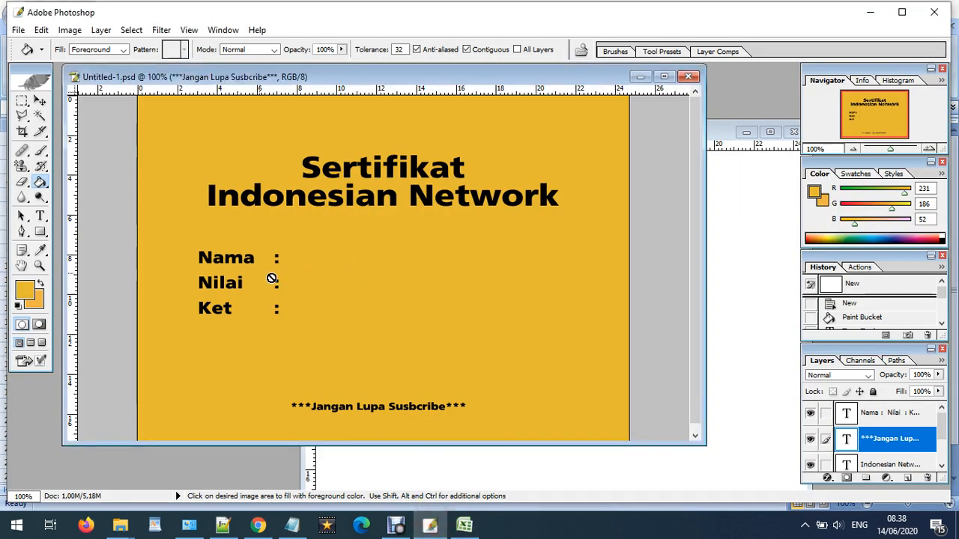
click(639, 77)
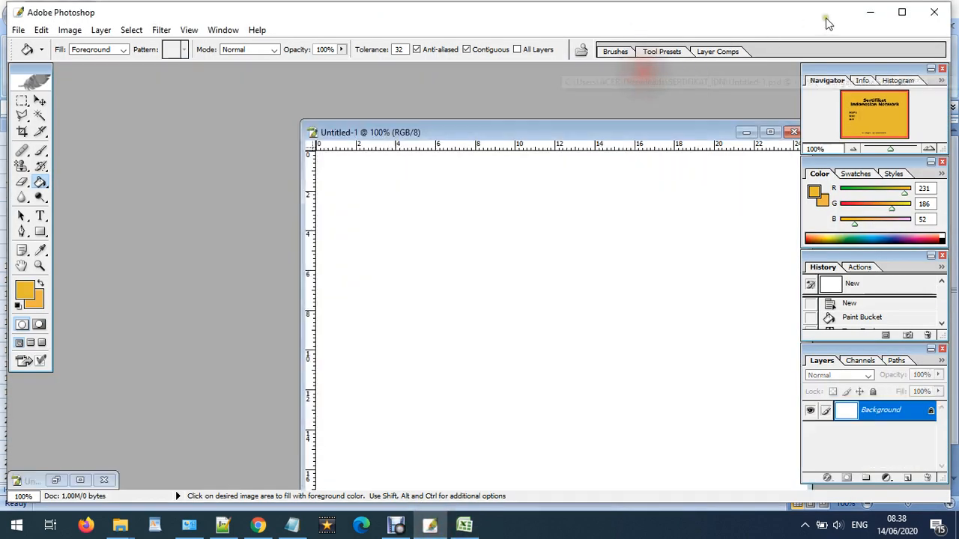
click(882, 16)
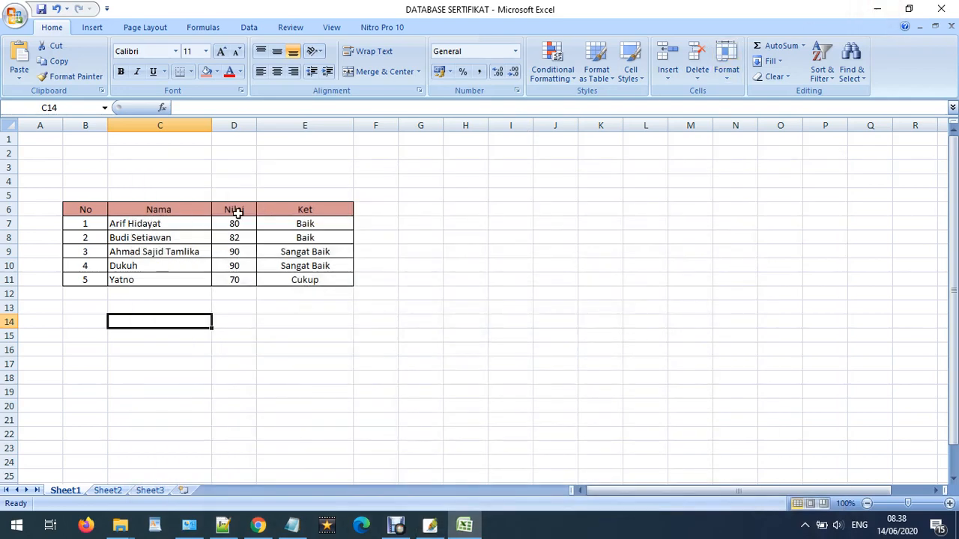
click(701, 263)
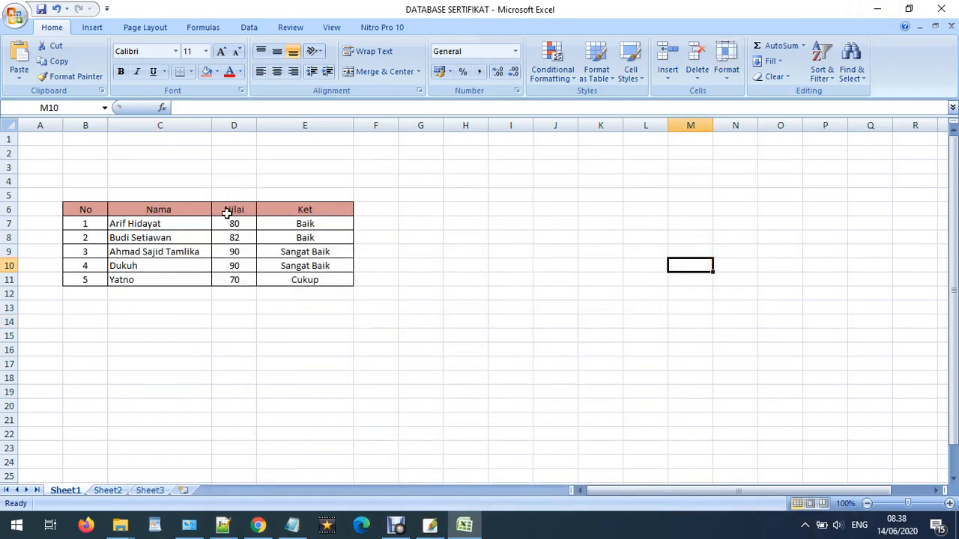
click(134, 224)
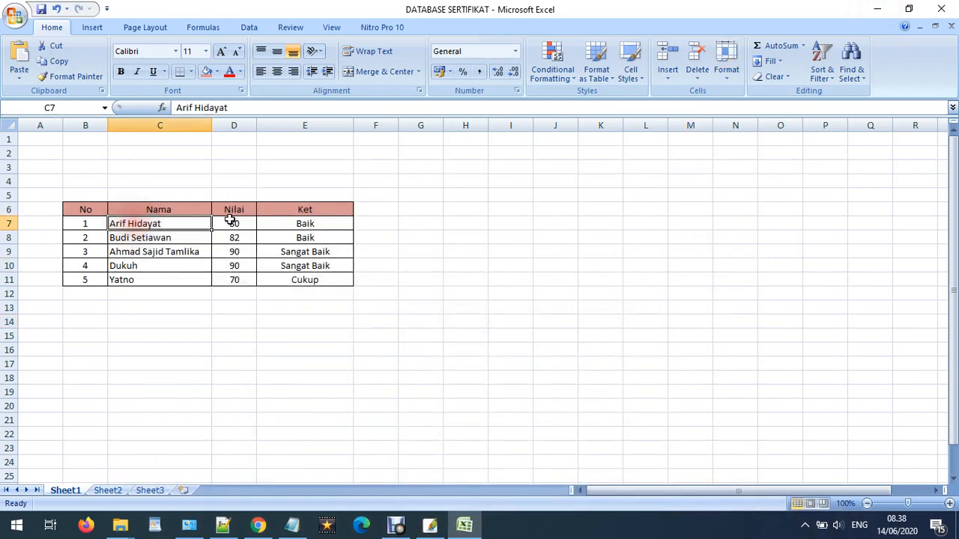
click(232, 223)
click(290, 222)
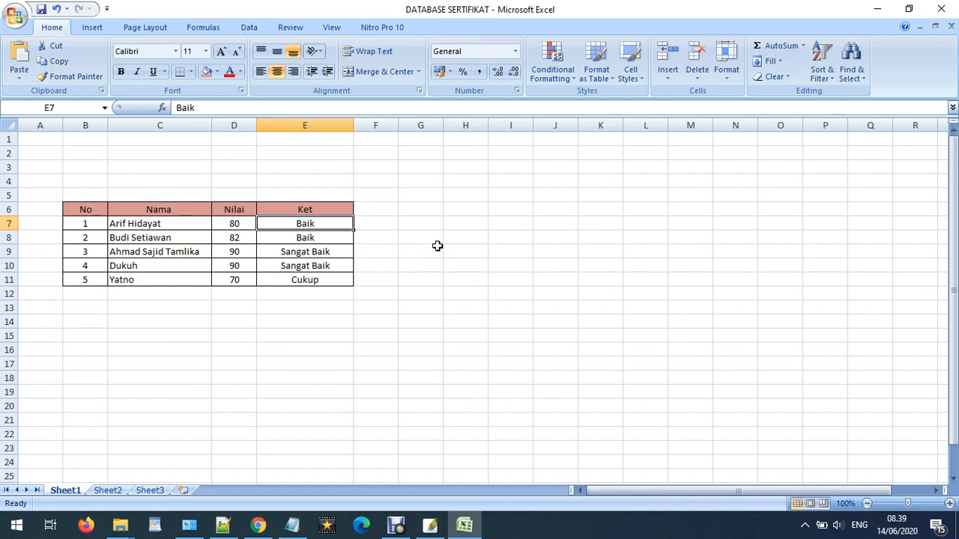
Switch to Photoshop and restore the minimized certificate design window.
click(430, 526)
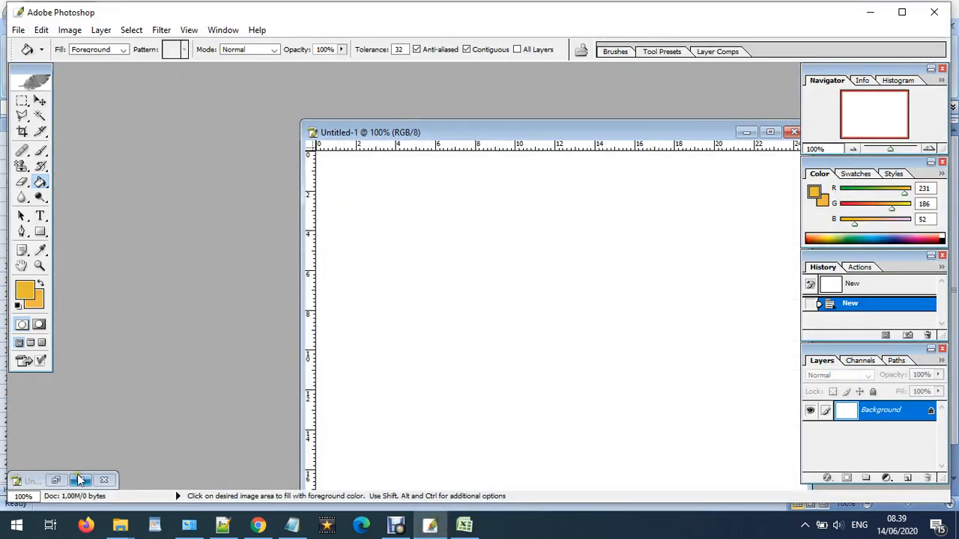
click(55, 480)
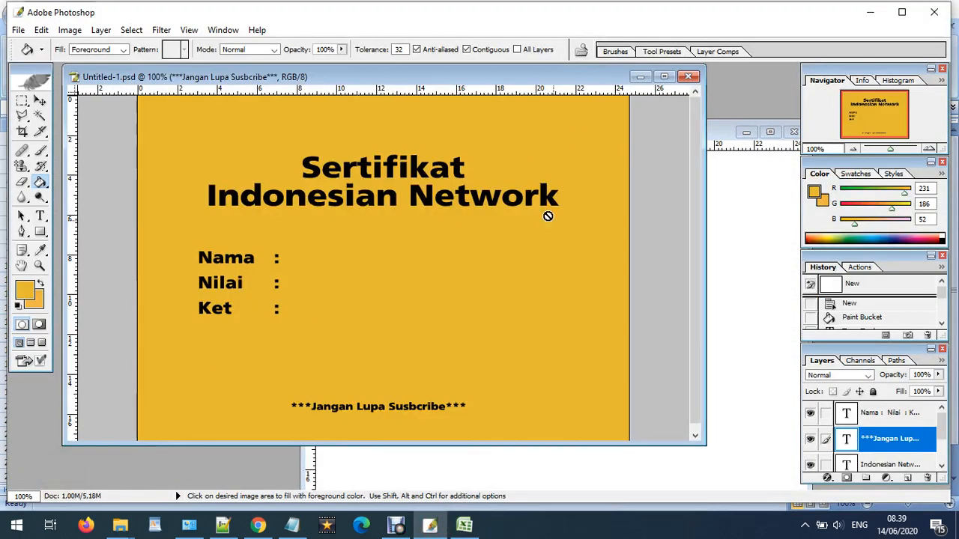
click(869, 12)
click(594, 383)
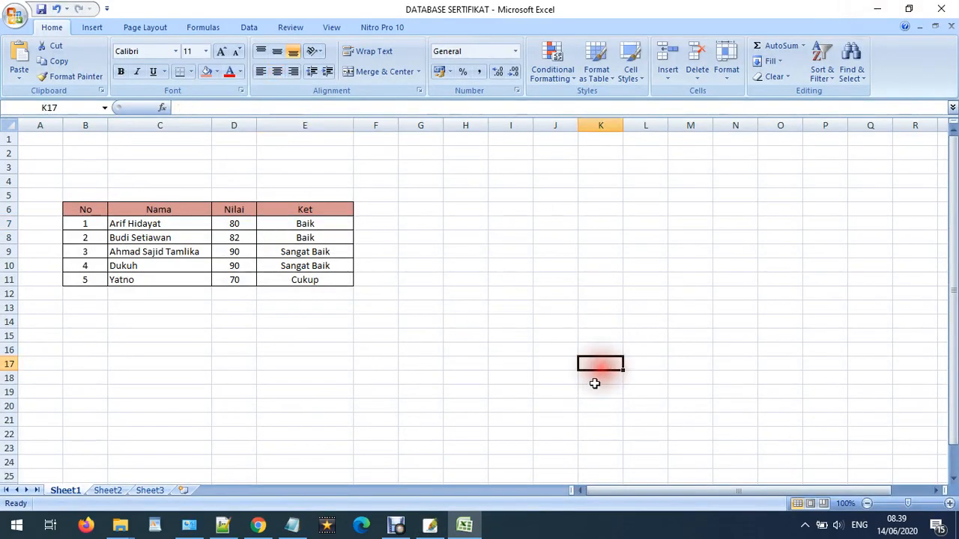
click(429, 525)
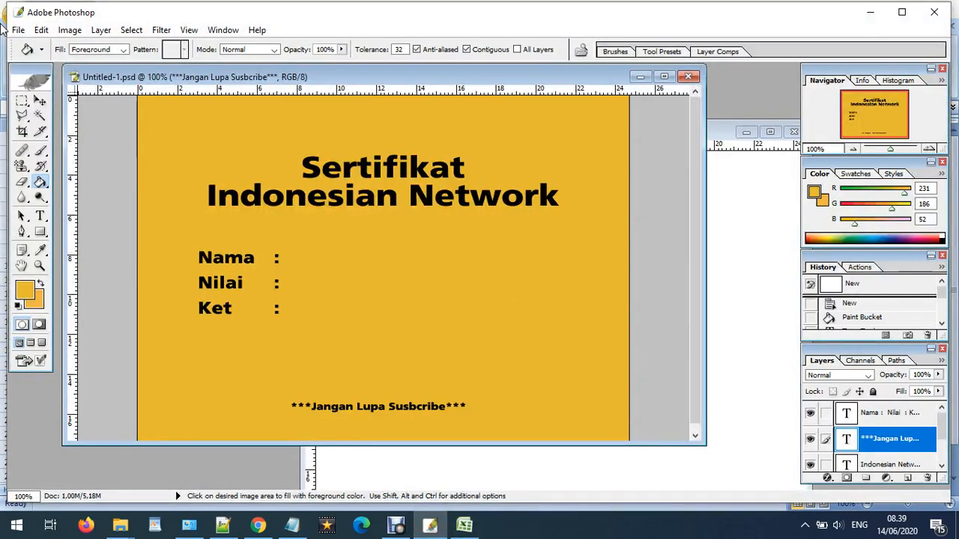
Save the certificate design as a non-interlaced PNG over the existing LEMBAR SERTIFIKAT file in the SERTIFIKAT_IDN folder.
click(18, 30)
click(48, 194)
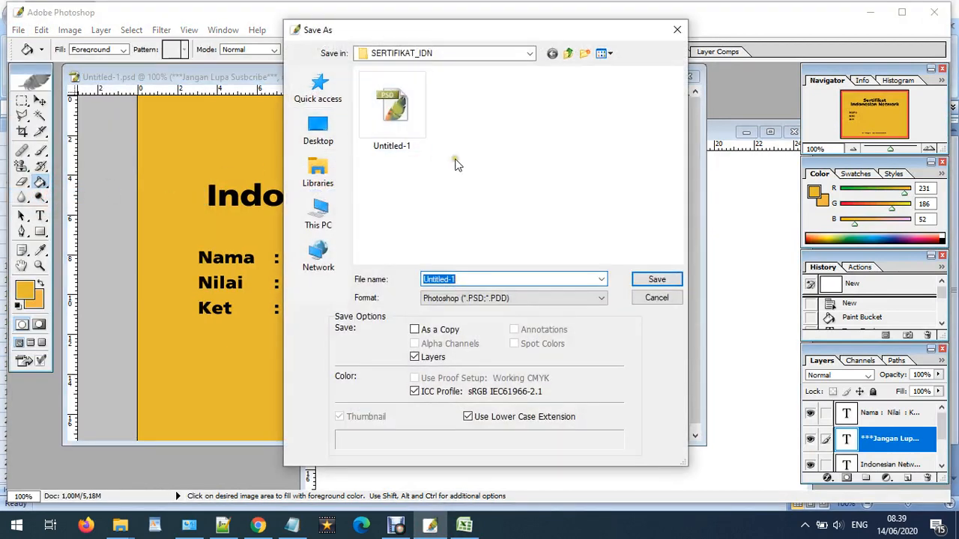
click(468, 299)
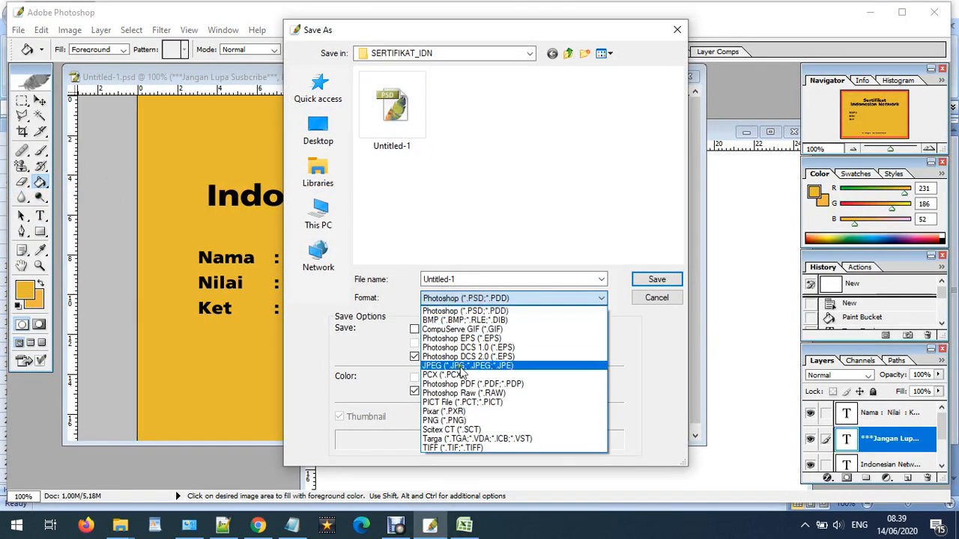
click(461, 421)
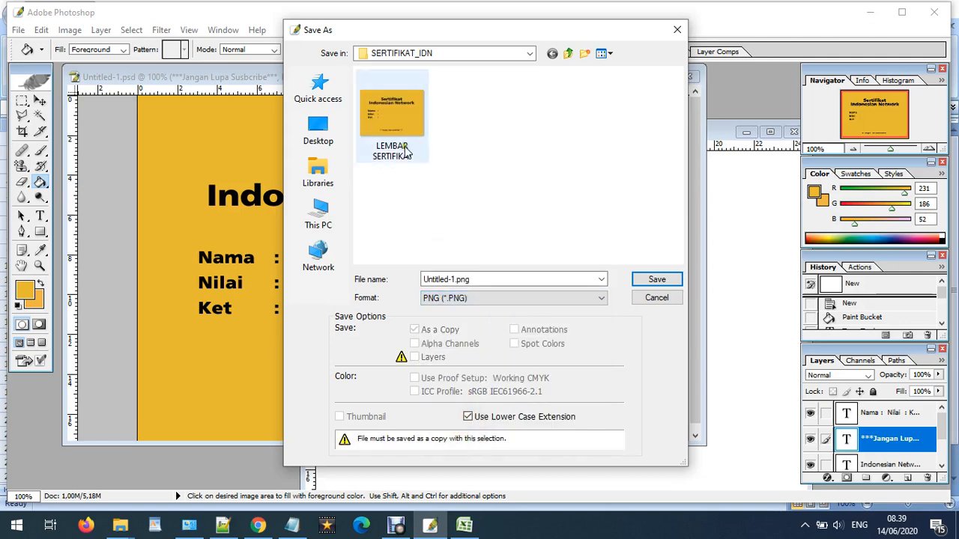
click(395, 127)
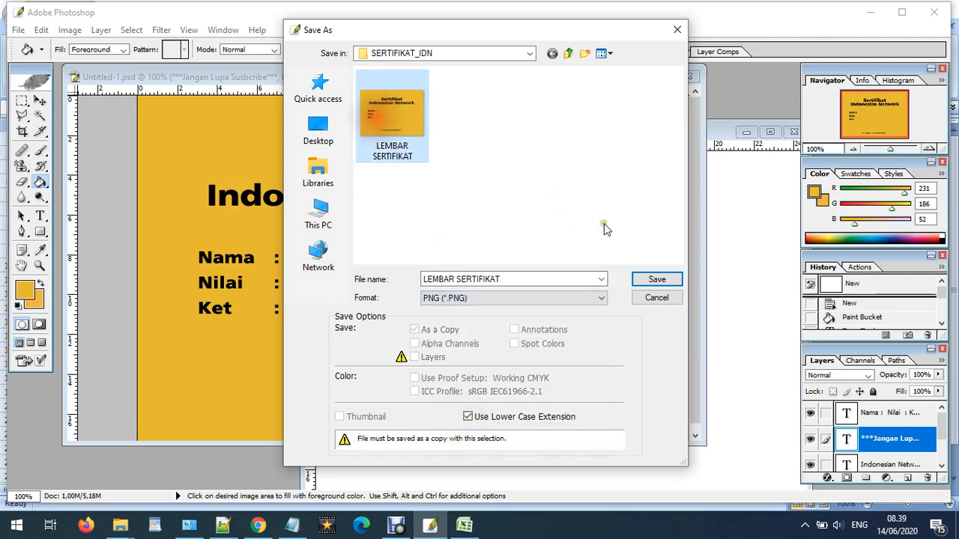
click(656, 280)
click(446, 209)
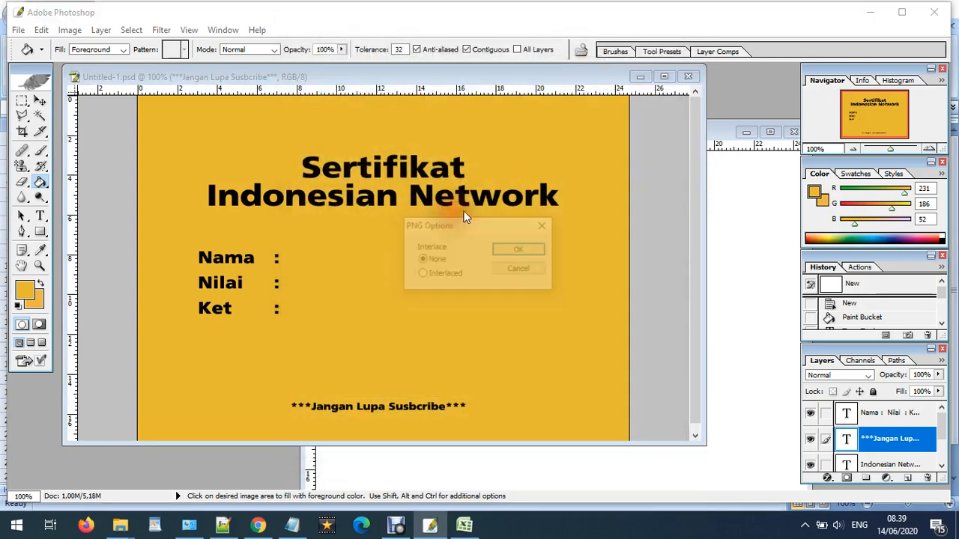
click(514, 251)
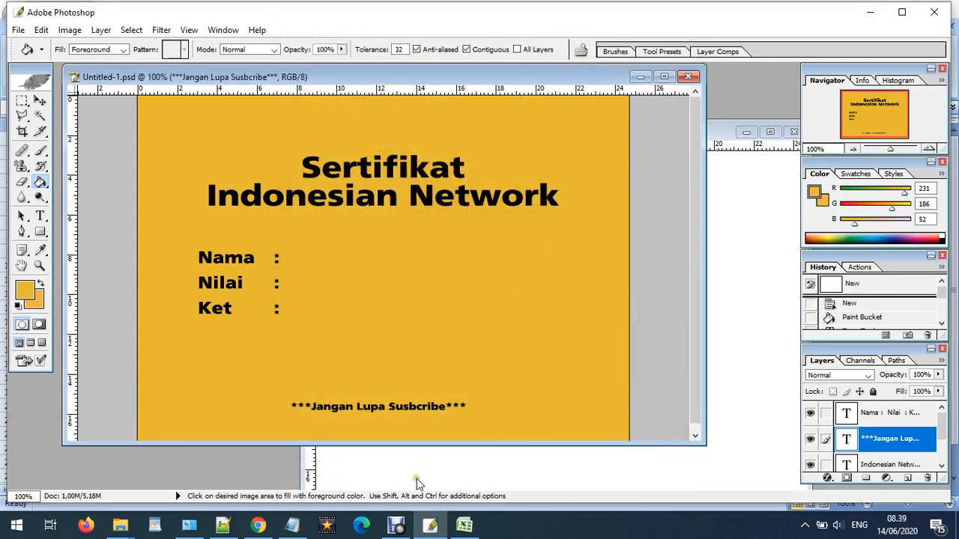
Show the desktop and launch Microsoft Word with a blank document.
key(super+d)
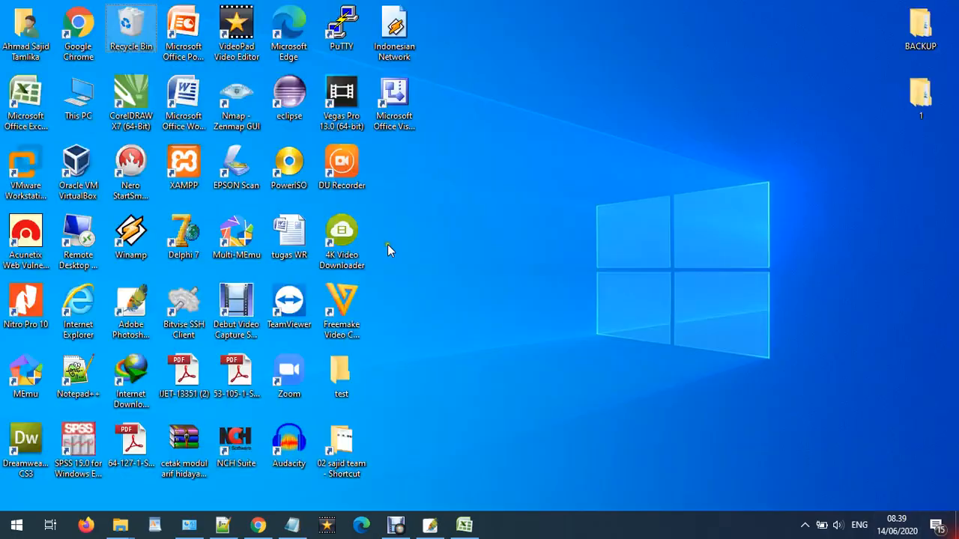
double_click(175, 91)
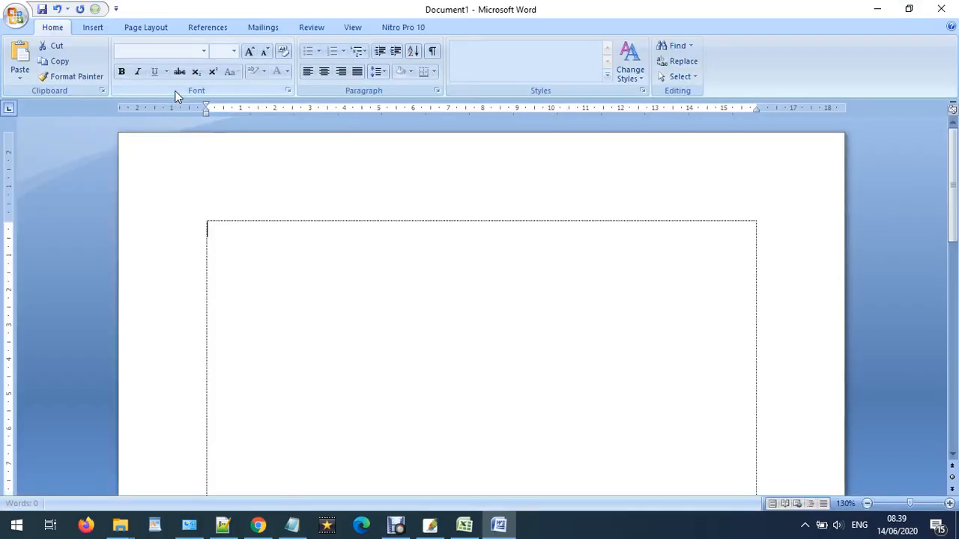
click(494, 303)
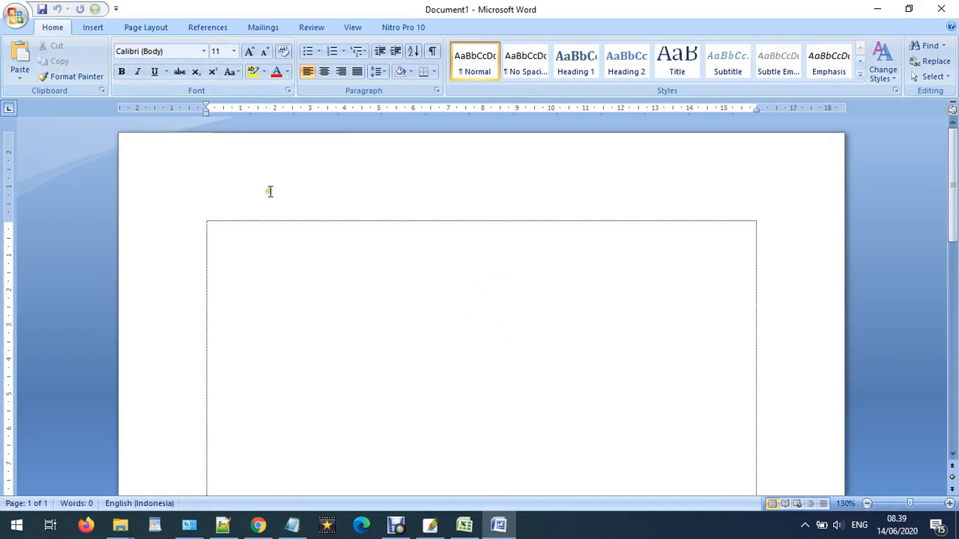
Set the top, bottom, left and right page margins to 0 for the whole document.
click(171, 107)
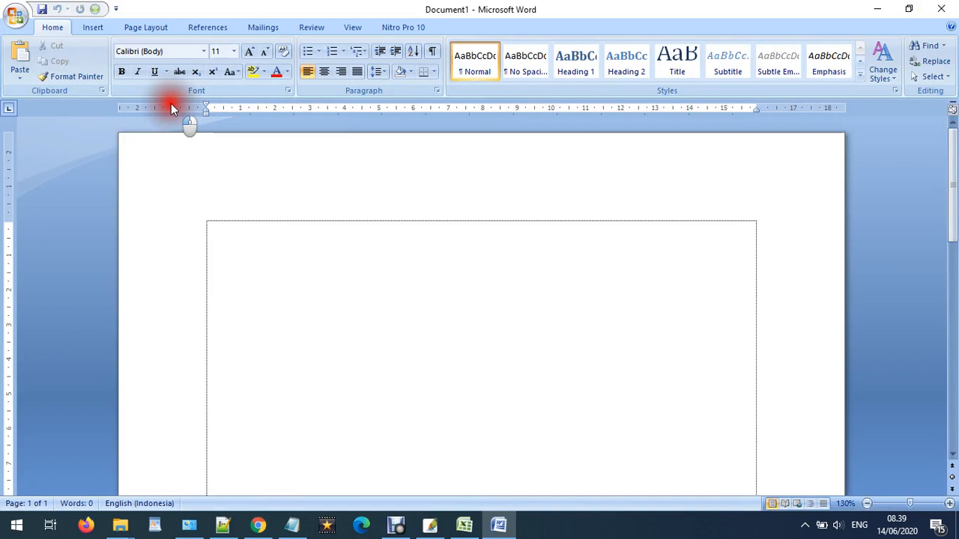
double_click(171, 105)
text(0)
key(Tab)
text(0)
key(Tab)
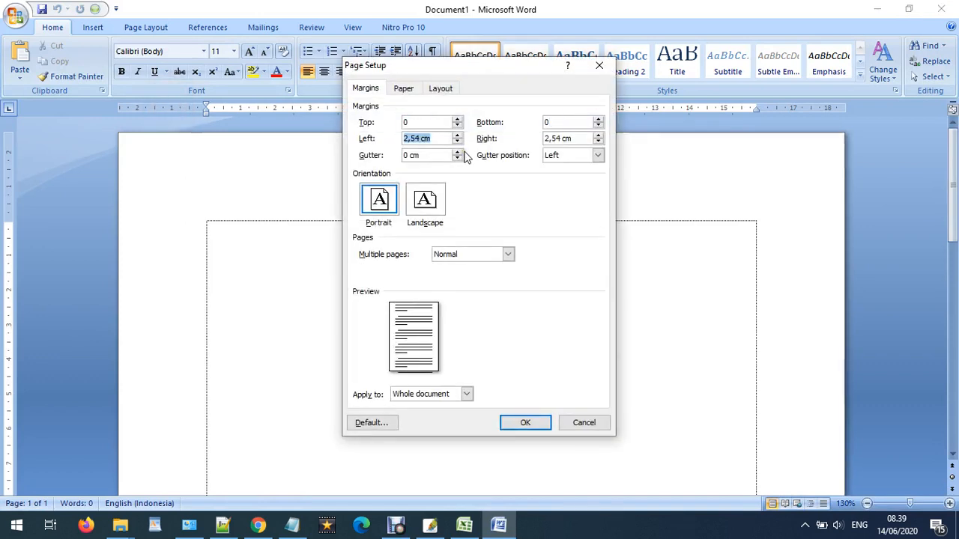
text(0)
key(Tab)
text(0)
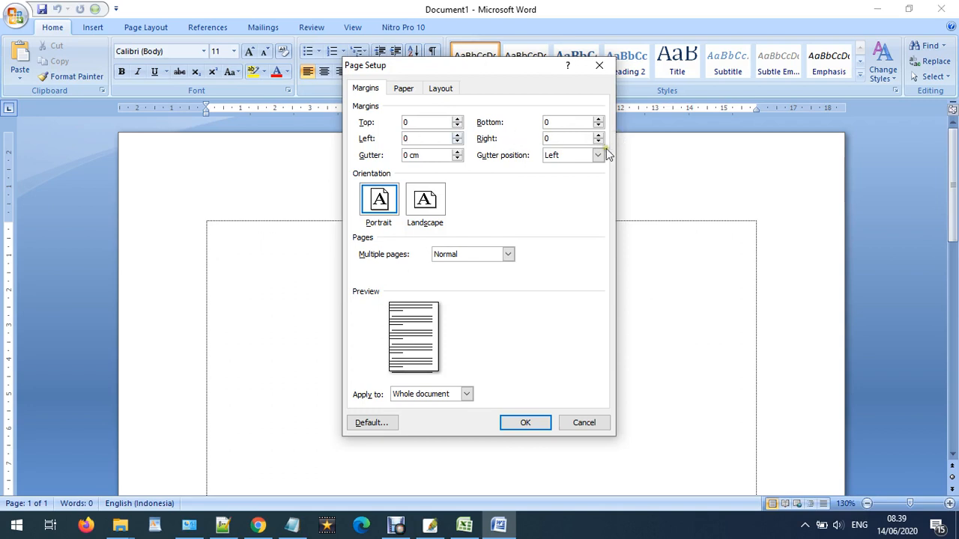
click(522, 420)
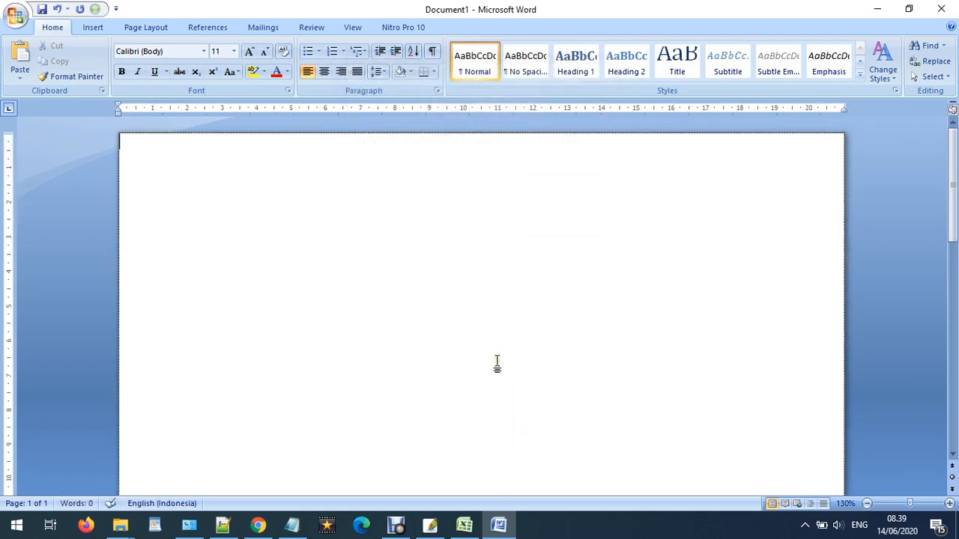
Insert the certificate picture from the SERTIFIKAT_IDN folder in Downloads into the blank document.
click(104, 32)
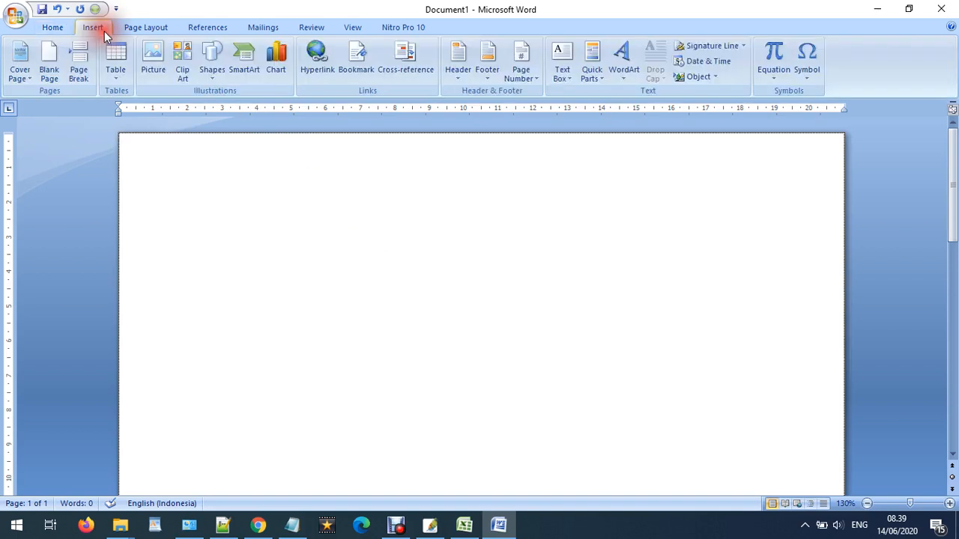
click(145, 60)
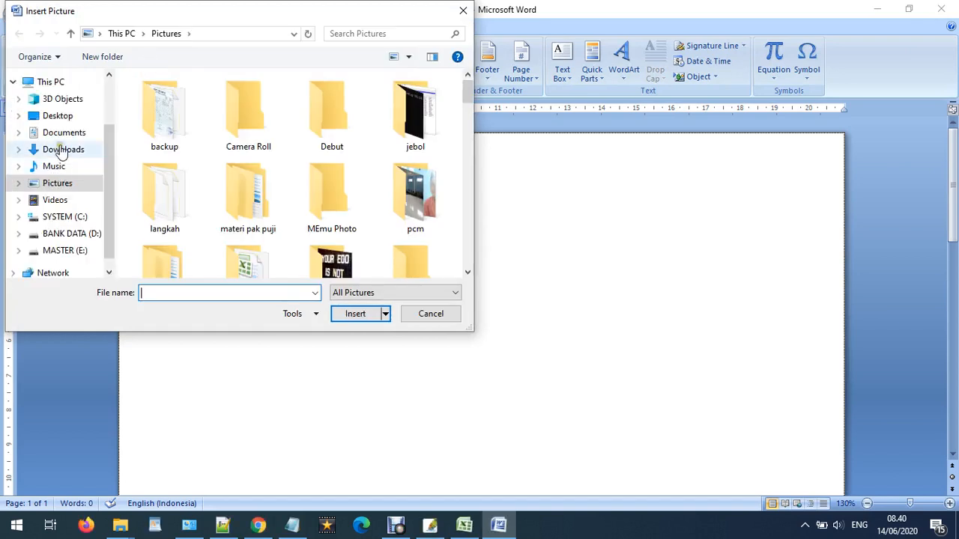
click(63, 149)
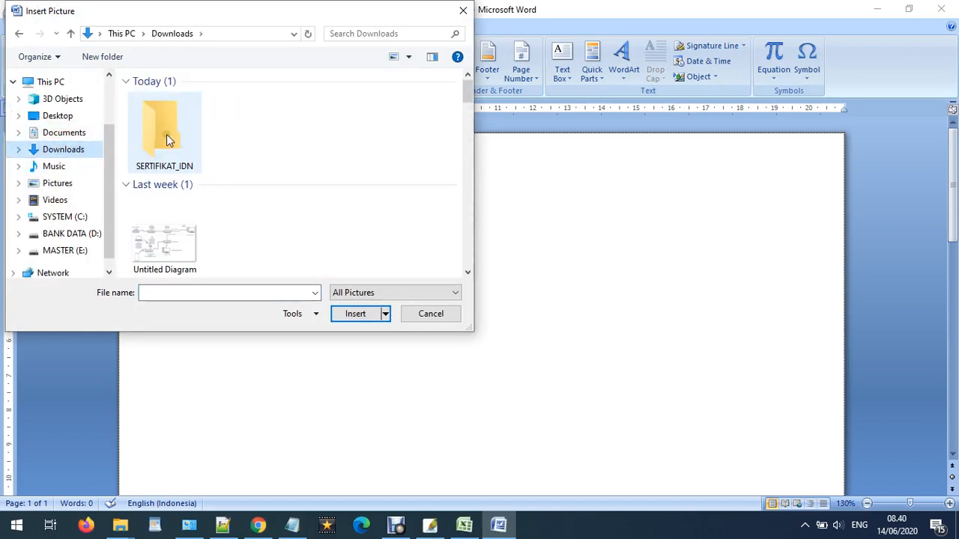
double_click(166, 134)
double_click(166, 134)
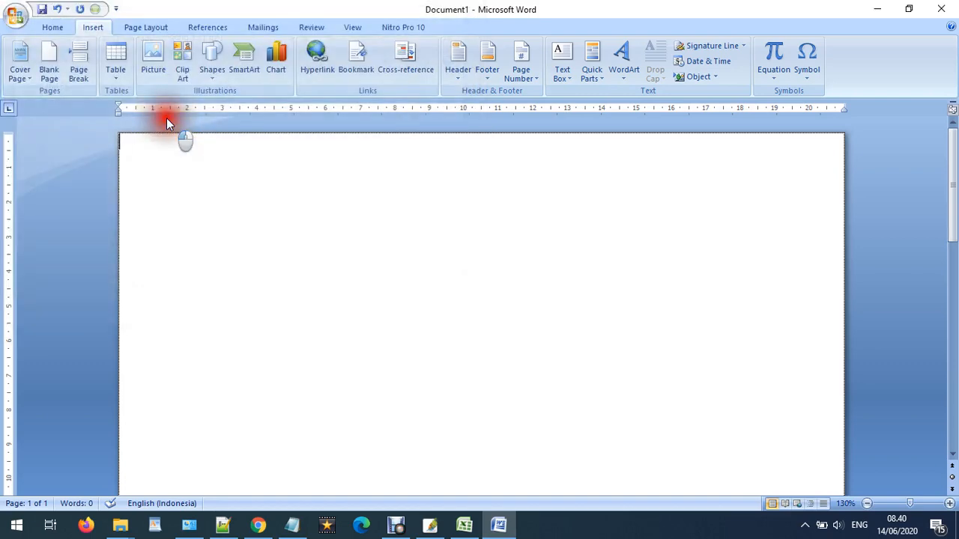
Set the certificate picture's text wrapping to behind text and place the text cursor at the start of the page.
scroll(688, 349, down, 7)
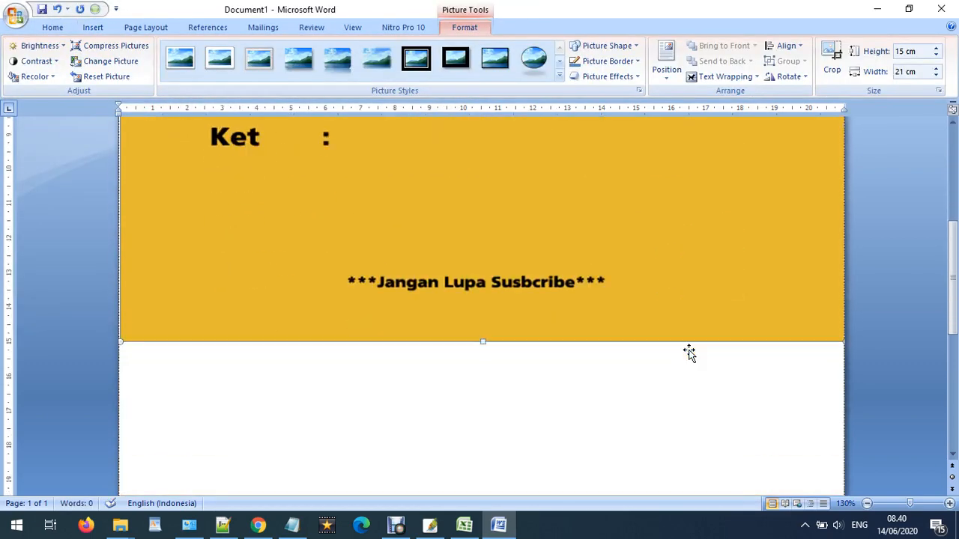
scroll(688, 349, up, 6)
scroll(688, 350, down, 2)
scroll(688, 350, down, 3)
scroll(688, 349, up, 4)
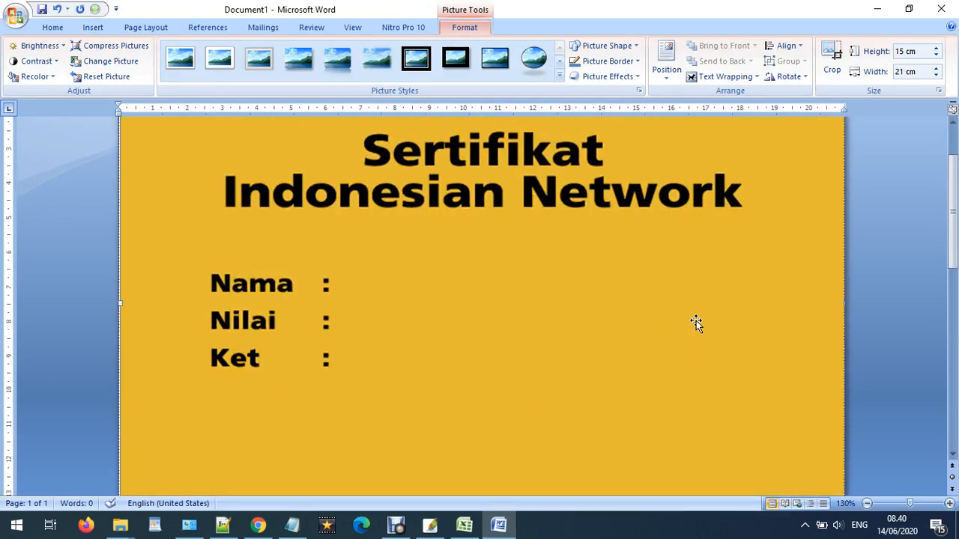
click(756, 78)
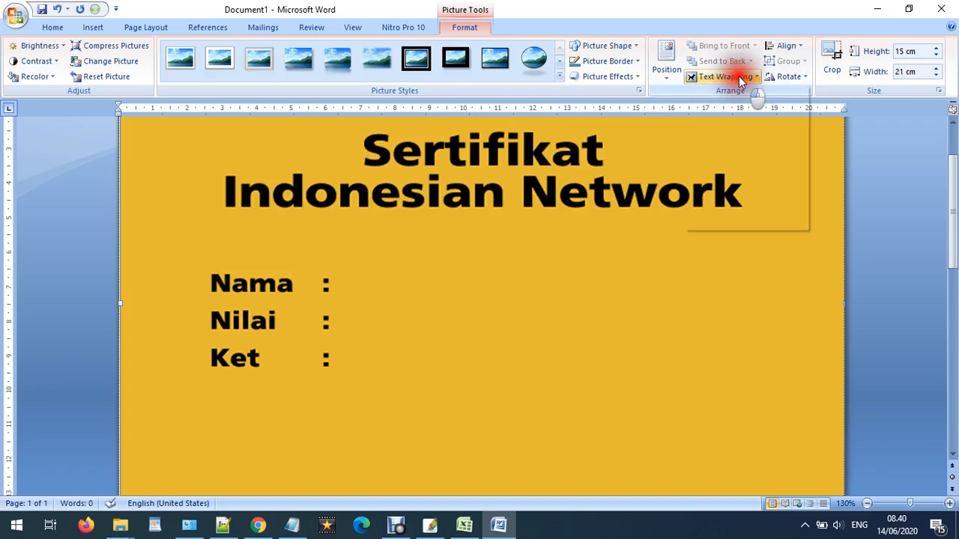
click(725, 141)
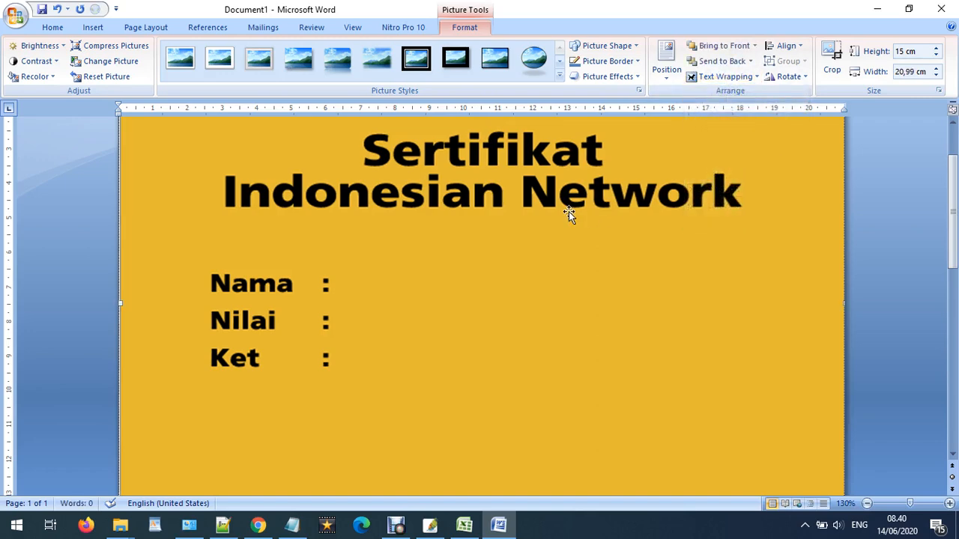
scroll(569, 211, up, 3)
click(124, 143)
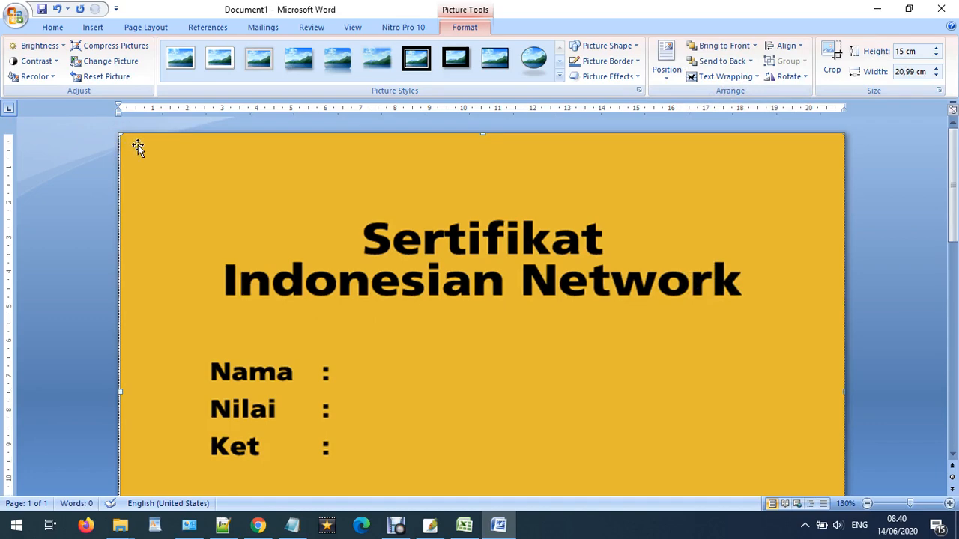
click(138, 145)
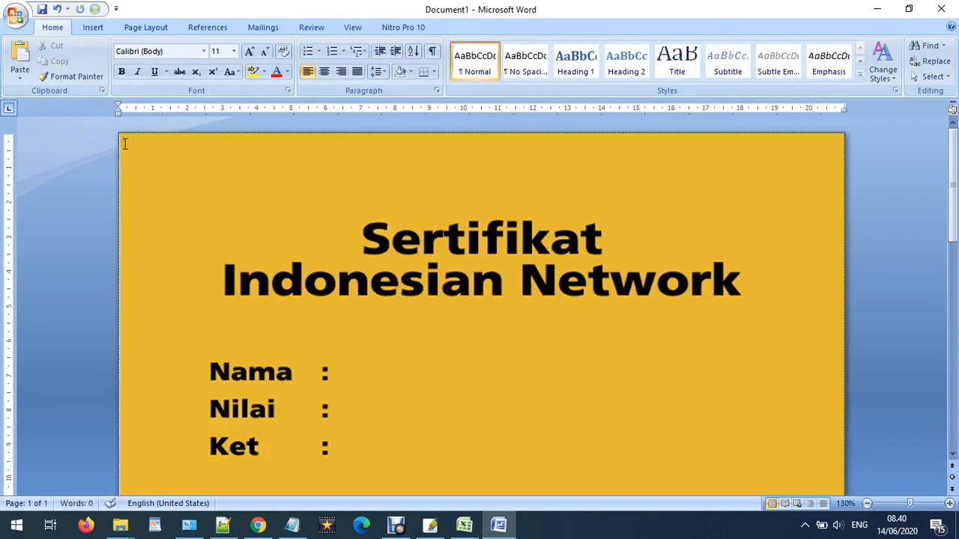
click(124, 143)
scroll(488, 294, down, 1)
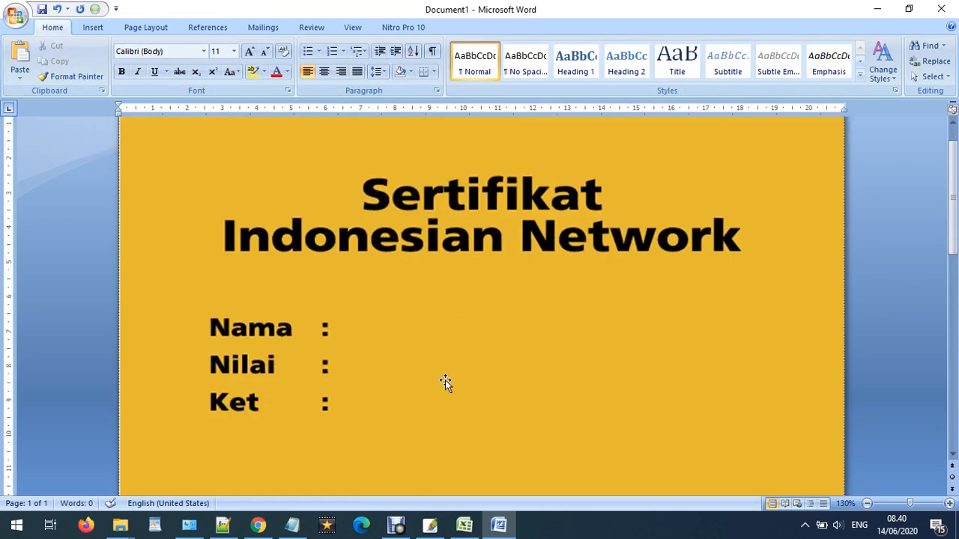
scroll(445, 382, up, 1)
click(464, 524)
click(465, 524)
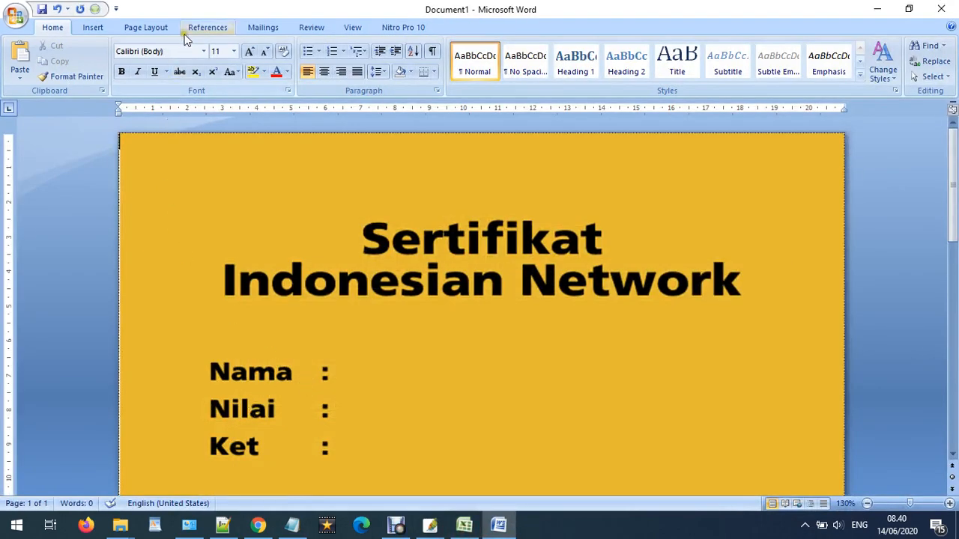
click(157, 28)
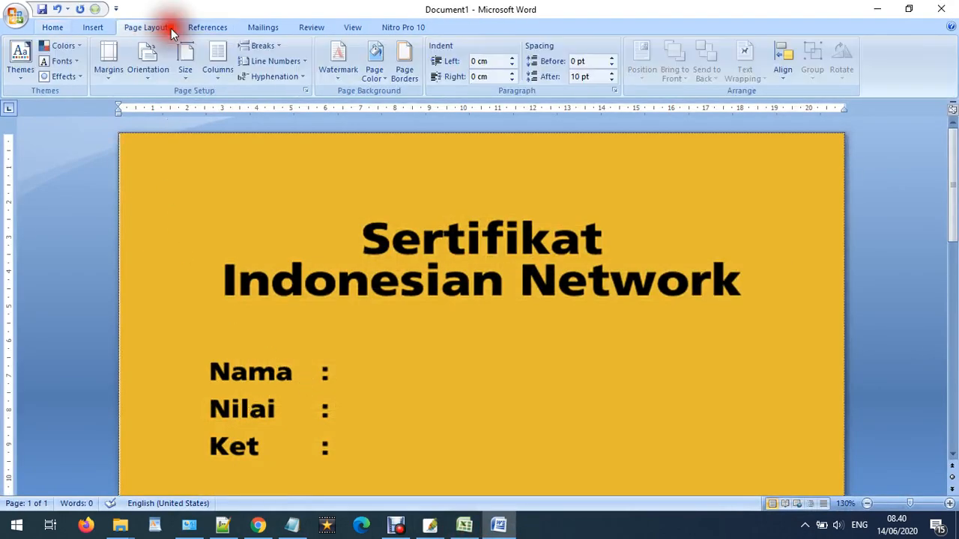
click(221, 27)
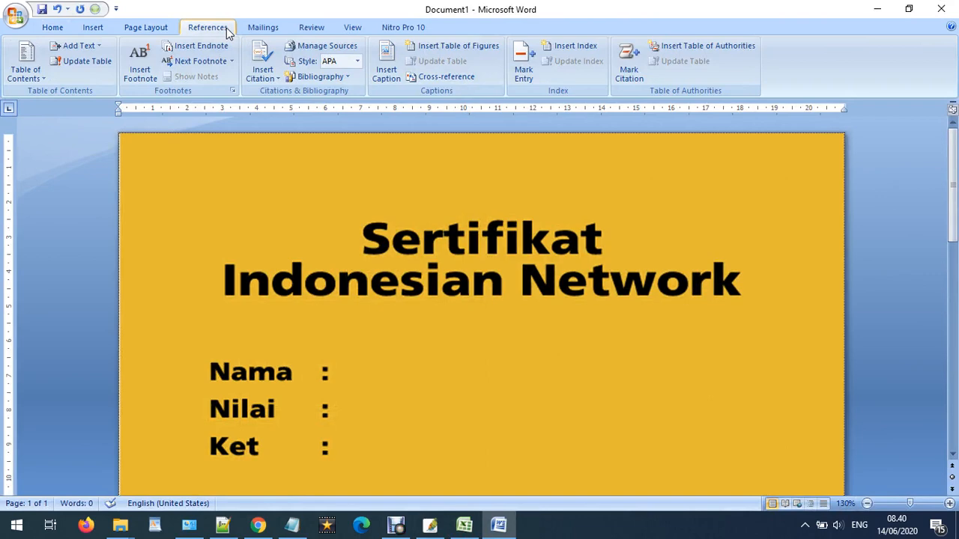
click(262, 29)
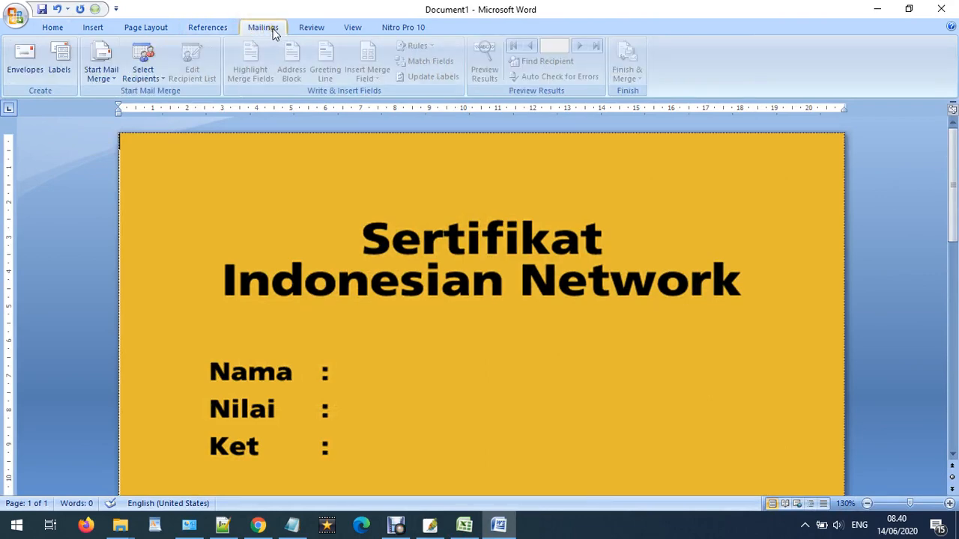
click(152, 73)
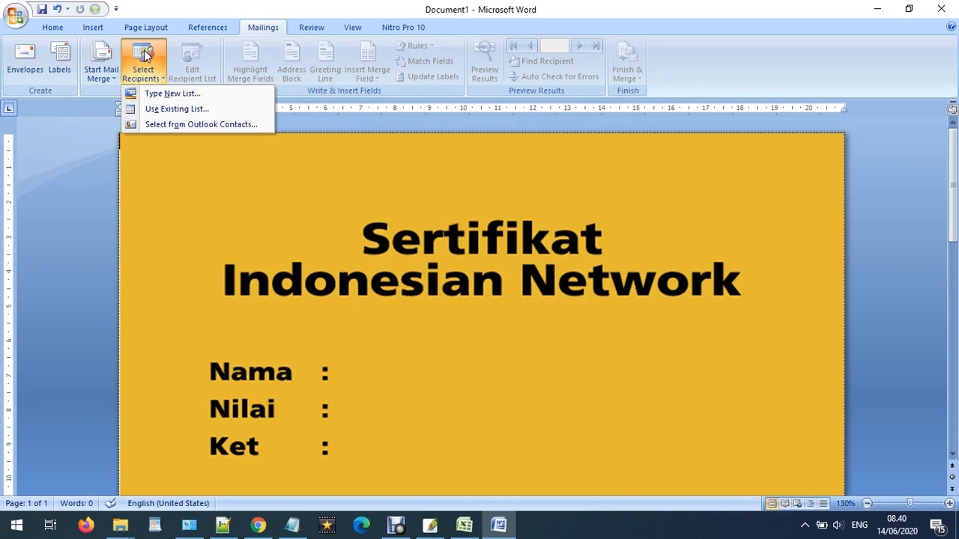
click(152, 94)
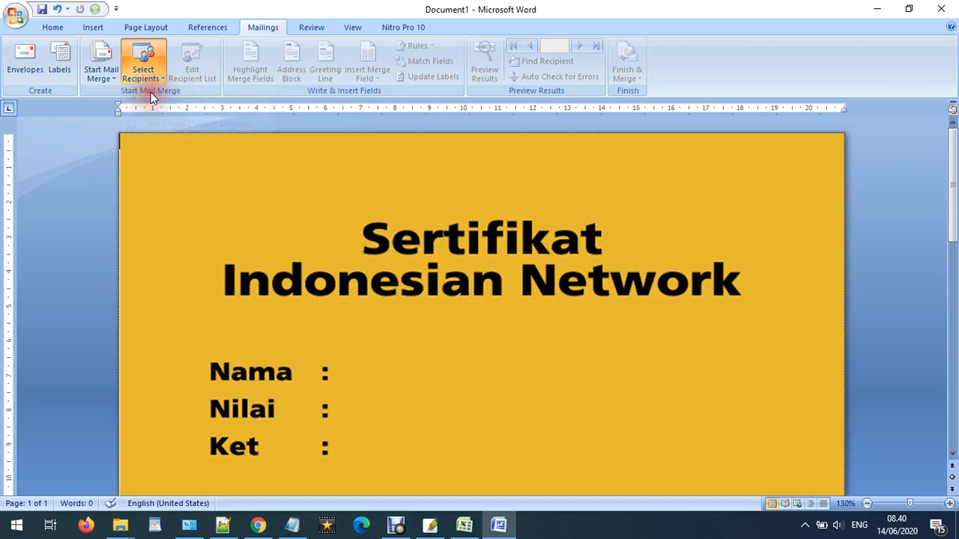
click(621, 356)
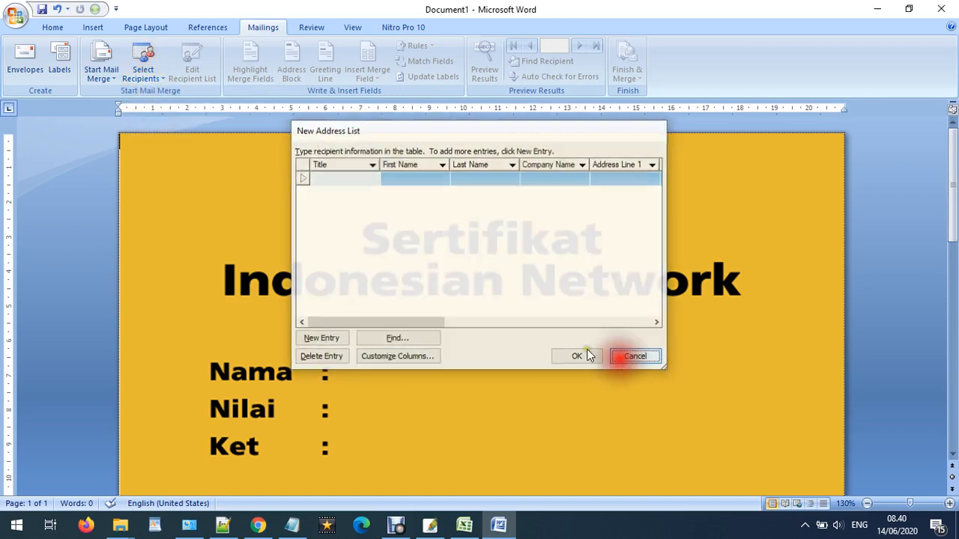
Choose the existing DATABASE SERTIFIKAT workbook in Downloads, SERTIFIKAT_IDN as the mail merge recipient list.
click(140, 73)
click(143, 108)
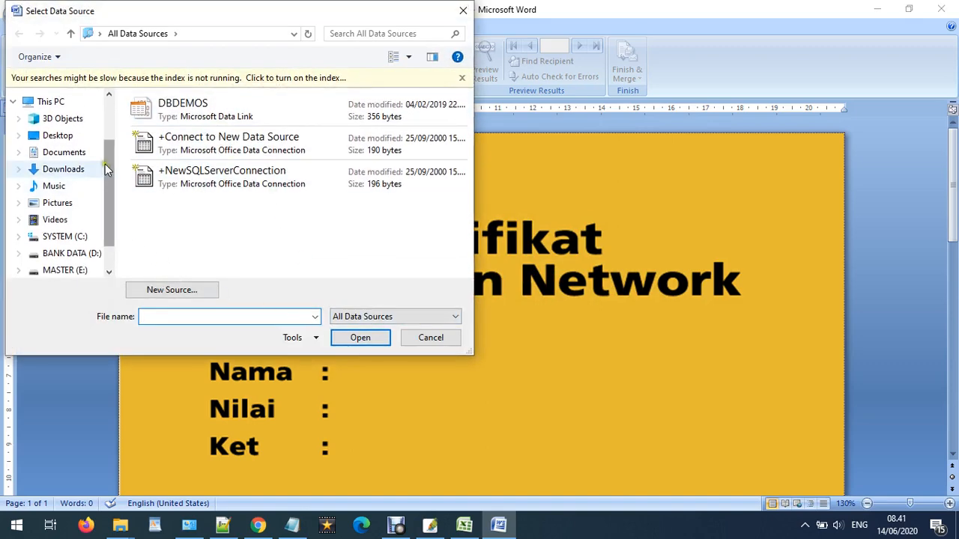
click(63, 171)
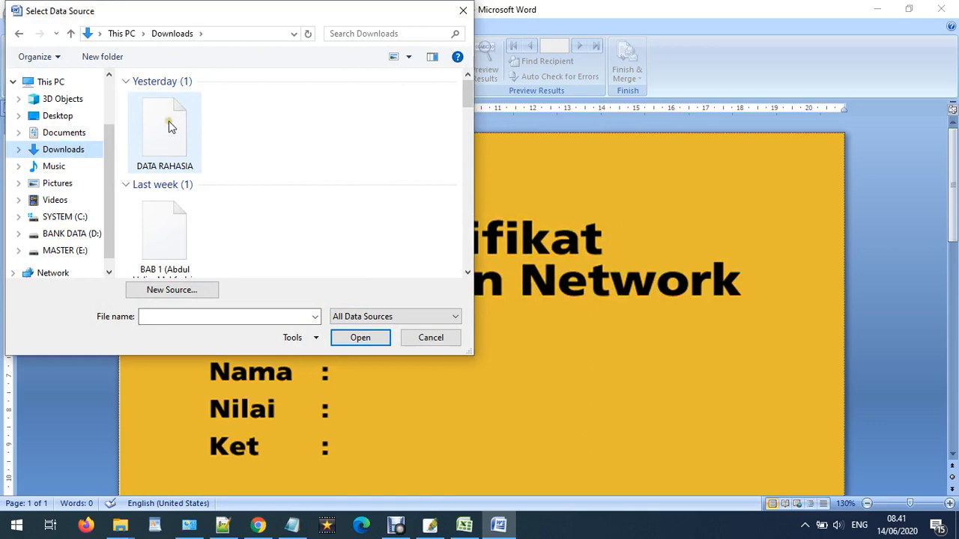
double_click(160, 129)
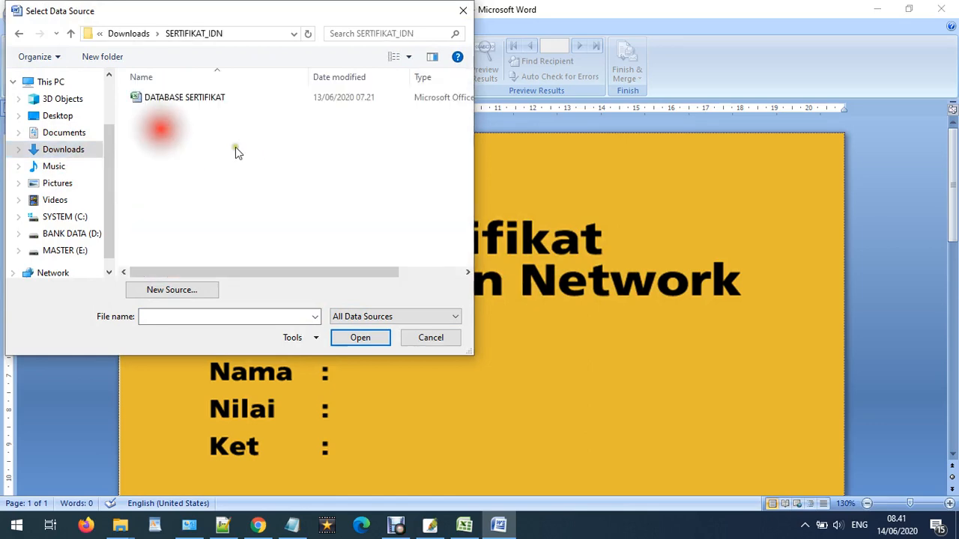
click(191, 99)
double_click(191, 99)
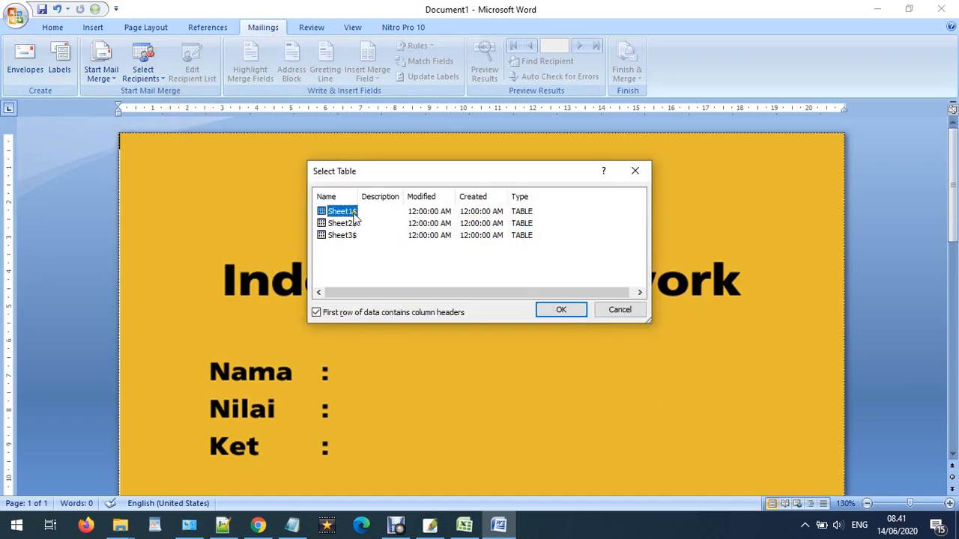
Switch to Excel, check which of the three sheets holds the participant table, and return to Word.
click(465, 524)
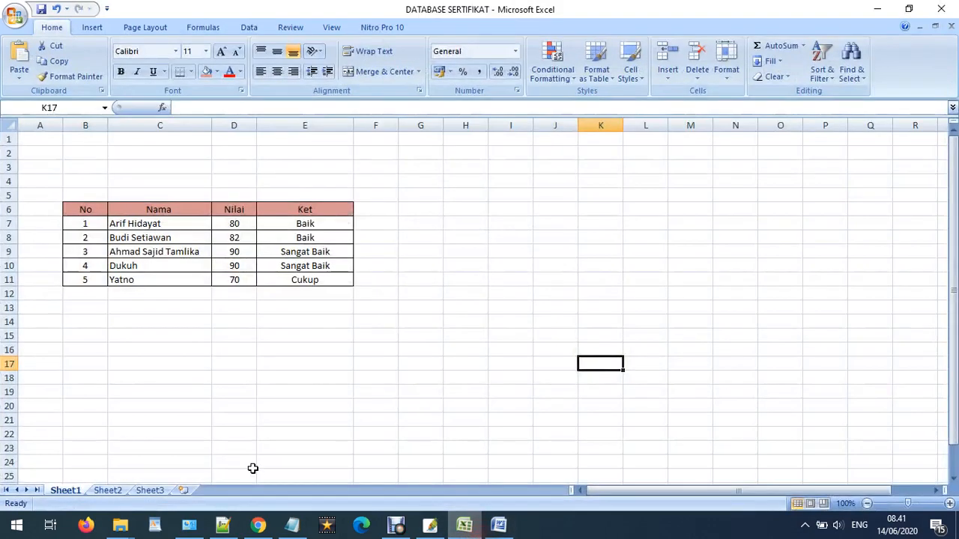
click(109, 492)
click(146, 491)
click(67, 493)
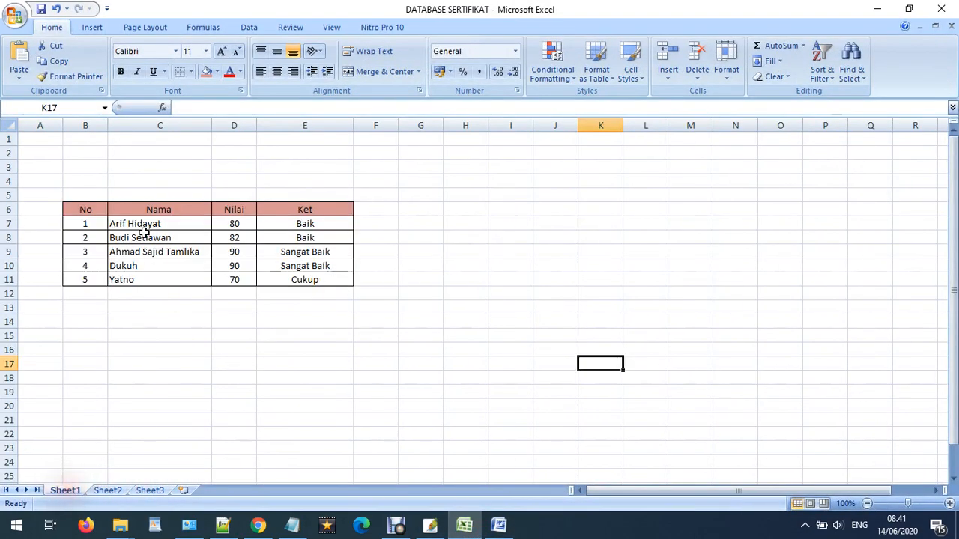
click(875, 9)
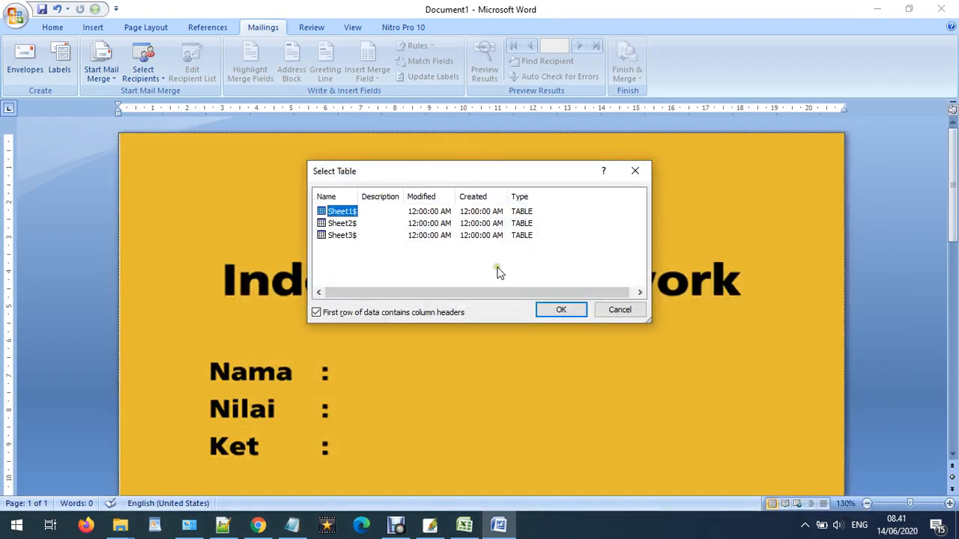
Use Sheet1$ with its first row as column headers for the recipient data, and view the available merge fields.
click(564, 309)
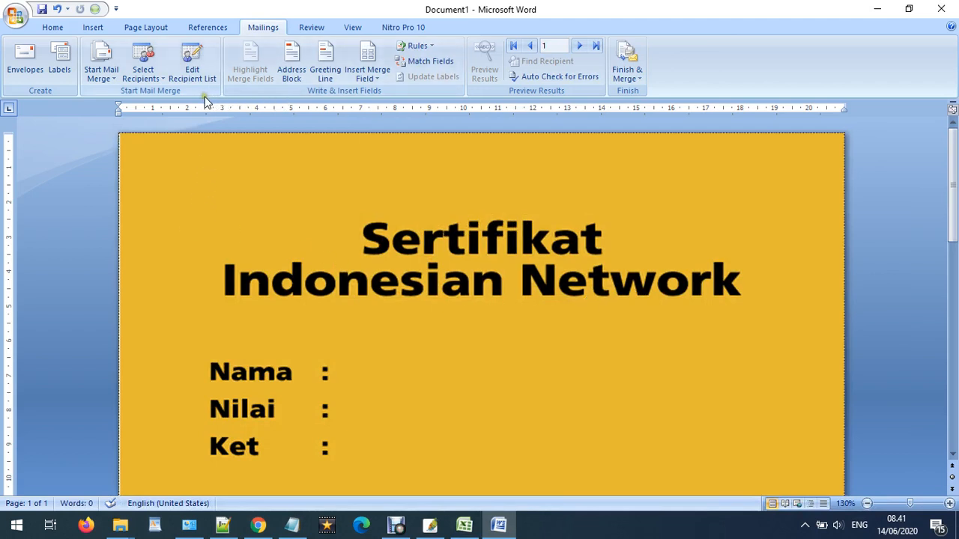
click(360, 78)
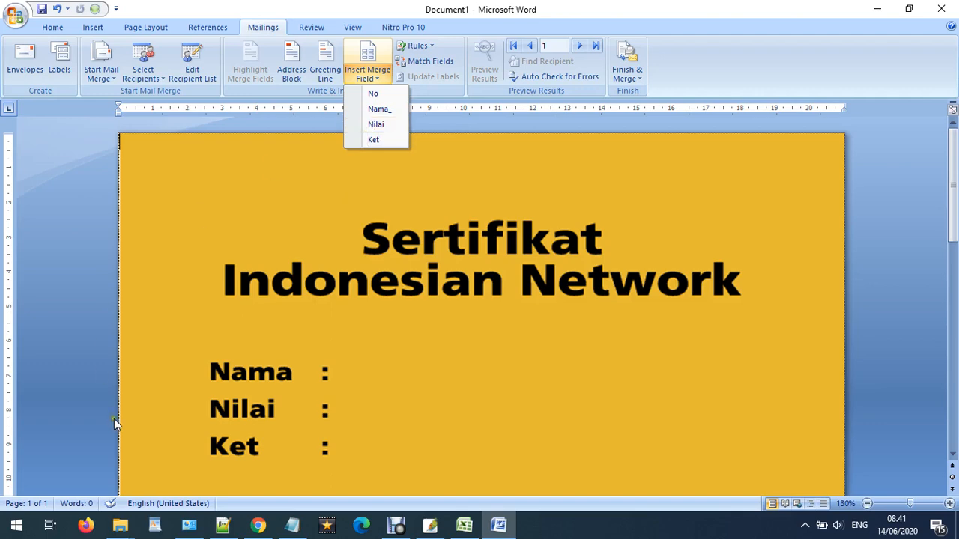
click(166, 351)
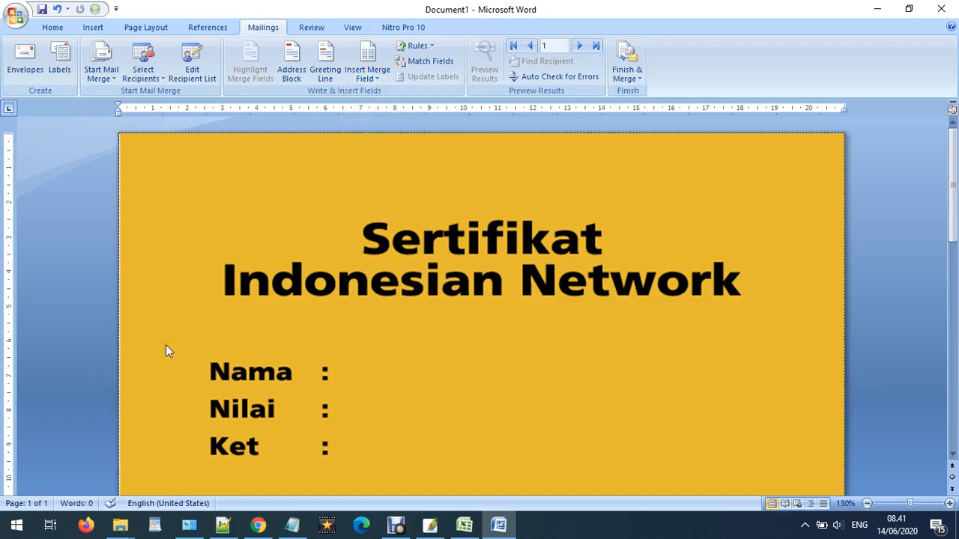